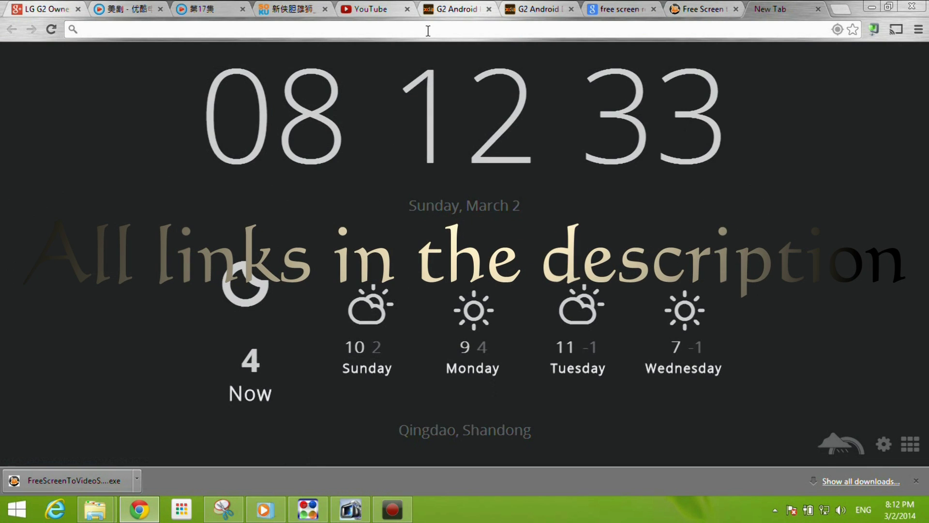
type("forum.xda-developers.com")
Step: Load forum.xda-developers.com from the 'fo' address-bar autocomplete
key("Return")
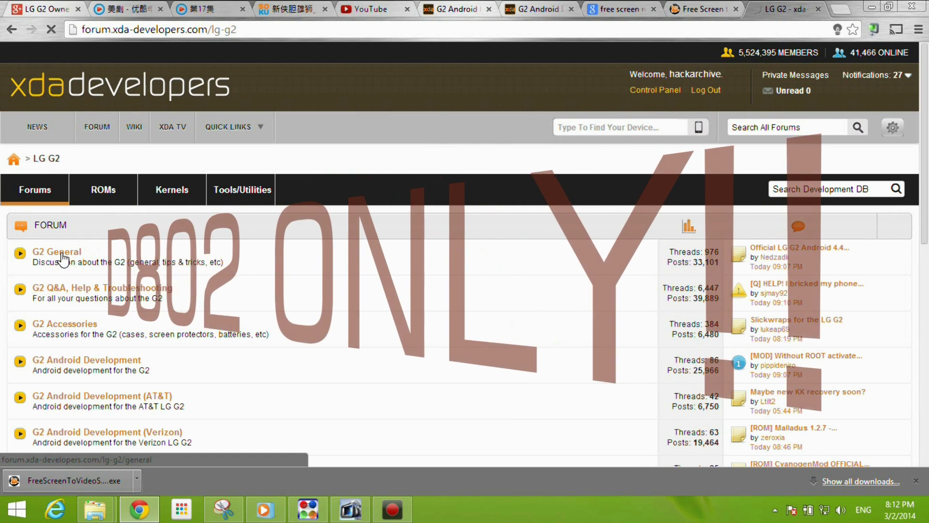
Step: Open the 'LG G2 Stock Firmware (Go Back to Stock)' thread from G2 General
left_click(63, 254)
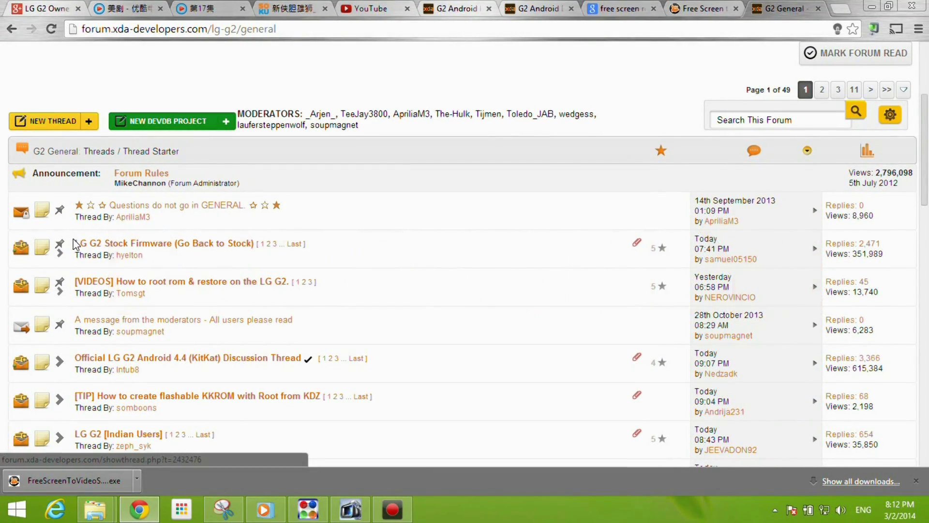
left_click(149, 245)
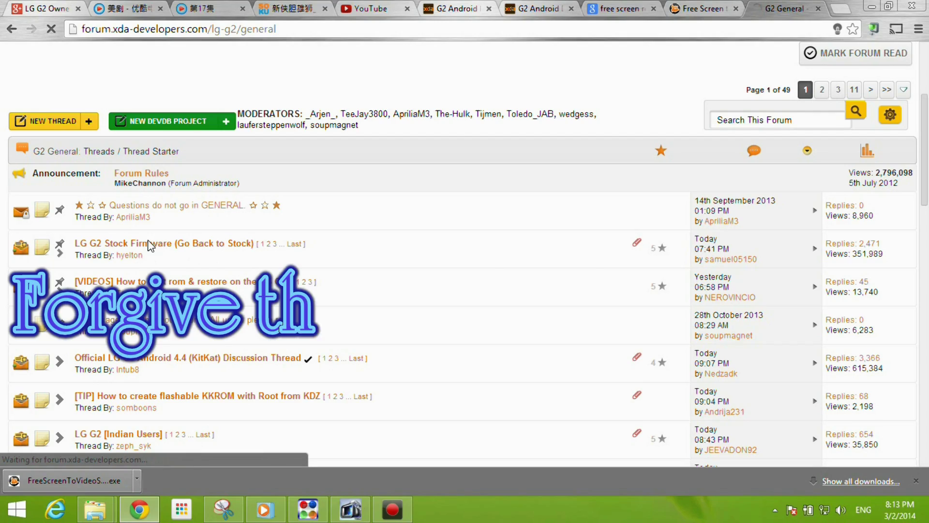
scroll(921, 110, "down", 3)
scroll(921, 110, "down", 5)
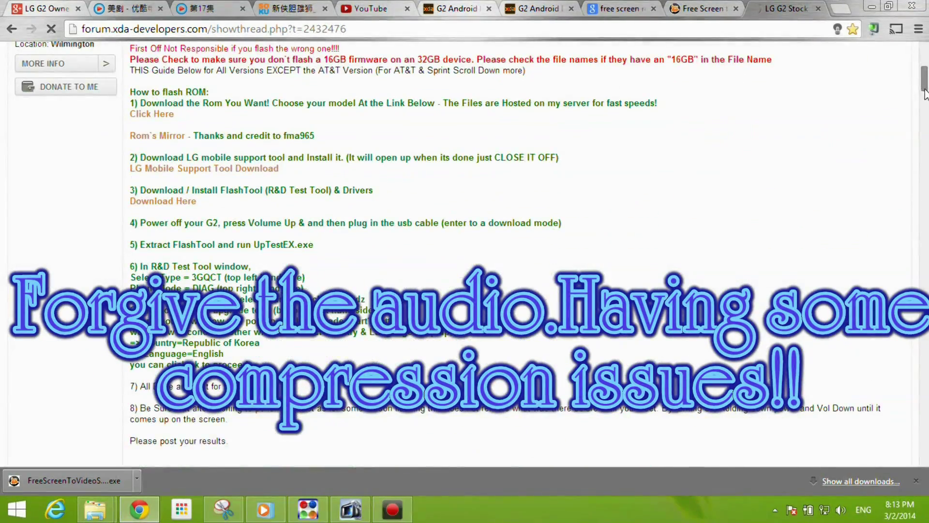
left_click_drag(920, 110, 920, 87)
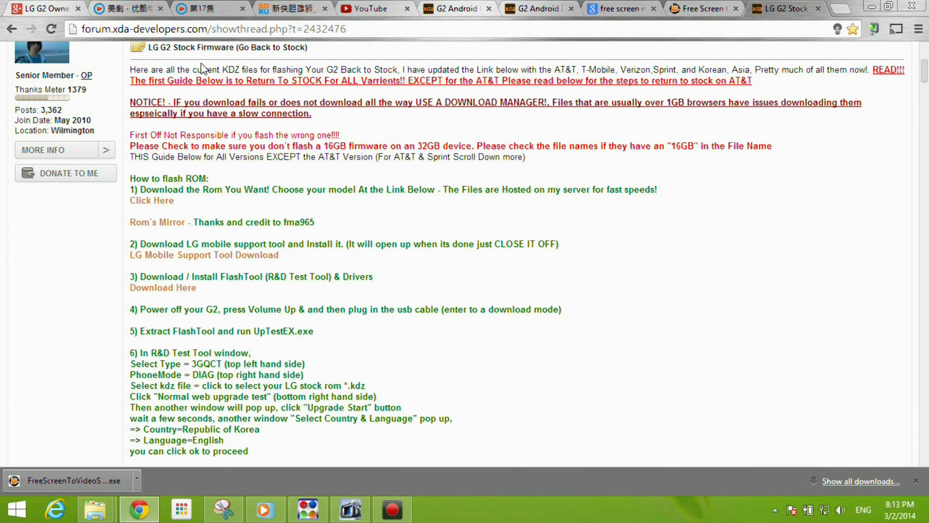
Step: Highlight and clear the 'How to flash ROM' steps, including from step 4
left_click_drag(124, 171, 377, 435)
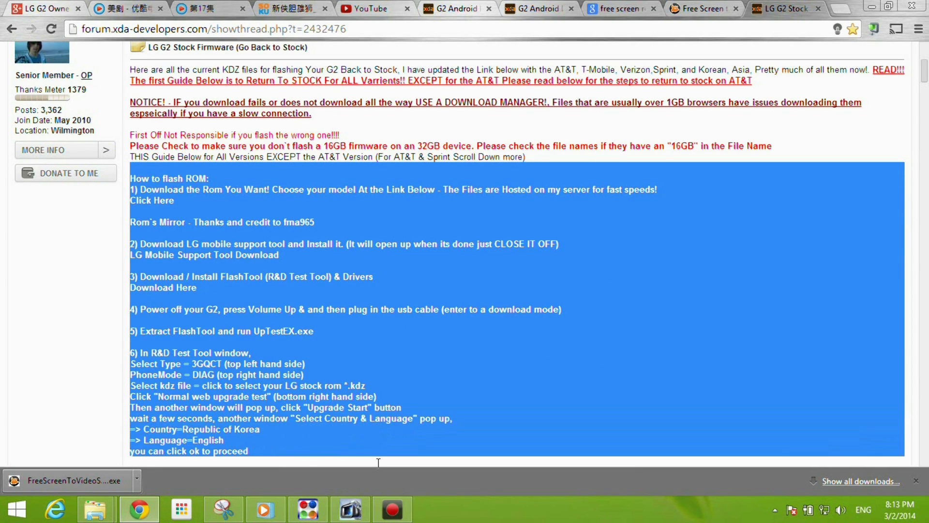
scroll(377, 435, "down", 3)
mouse_move(377, 435)
left_mouse_down()
mouse_move(417, 223)
mouse_move(196, 114)
left_mouse_up()
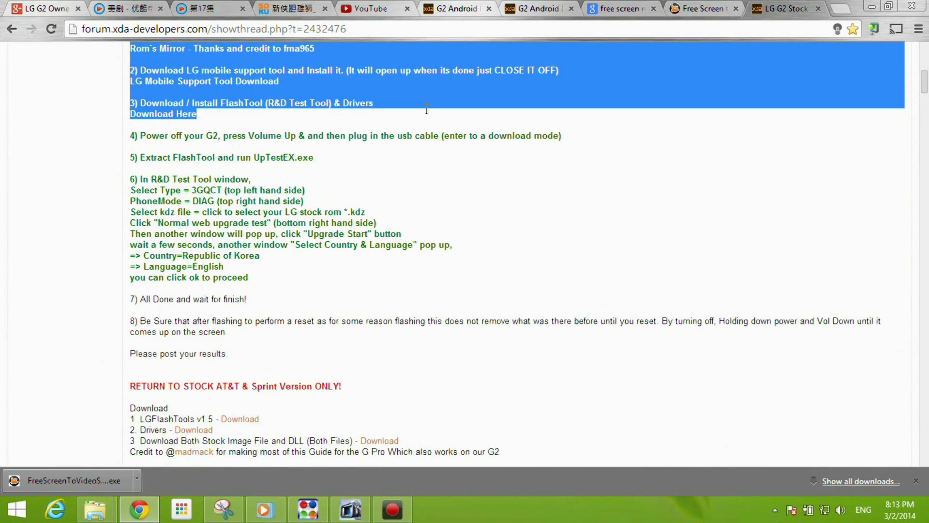
scroll(299, 238, "up", 3)
left_click(299, 238)
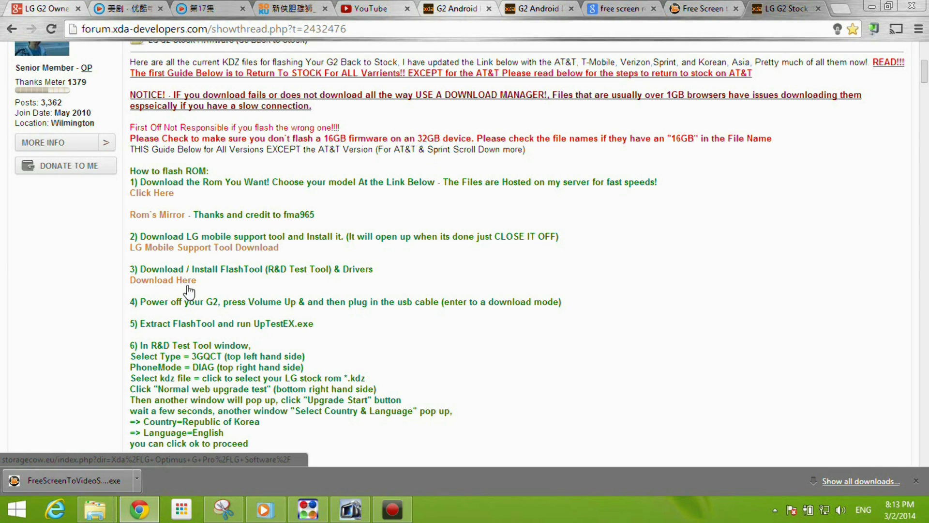
mouse_move(141, 301)
left_mouse_down()
mouse_move(488, 313)
mouse_move(136, 299)
left_mouse_up()
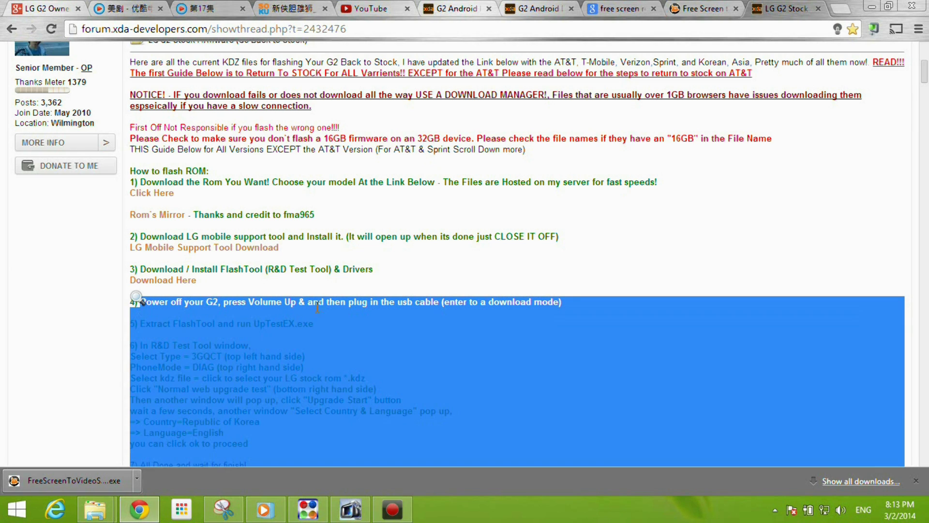
left_click(228, 293)
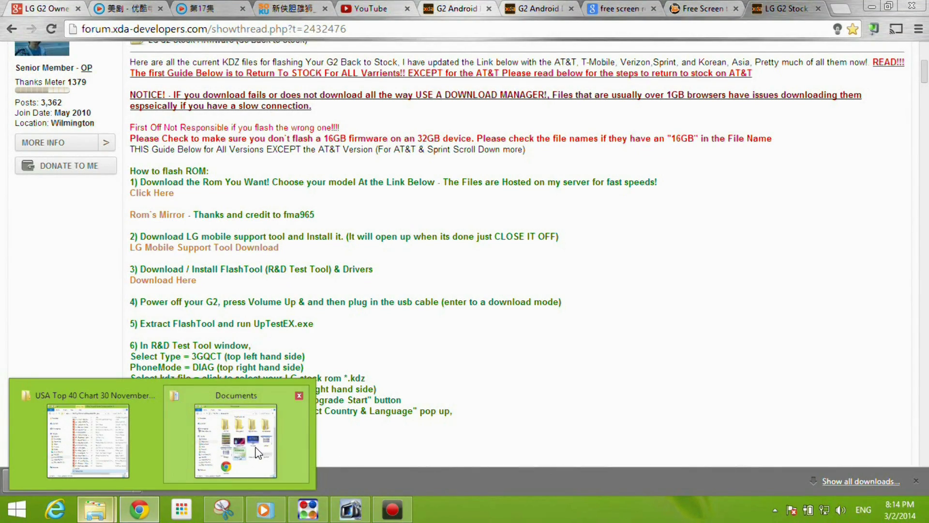
Step: Open Downloads > FlashTool.1.0.54 in File Explorer and launch UpTestEX.exe
left_click(236, 439)
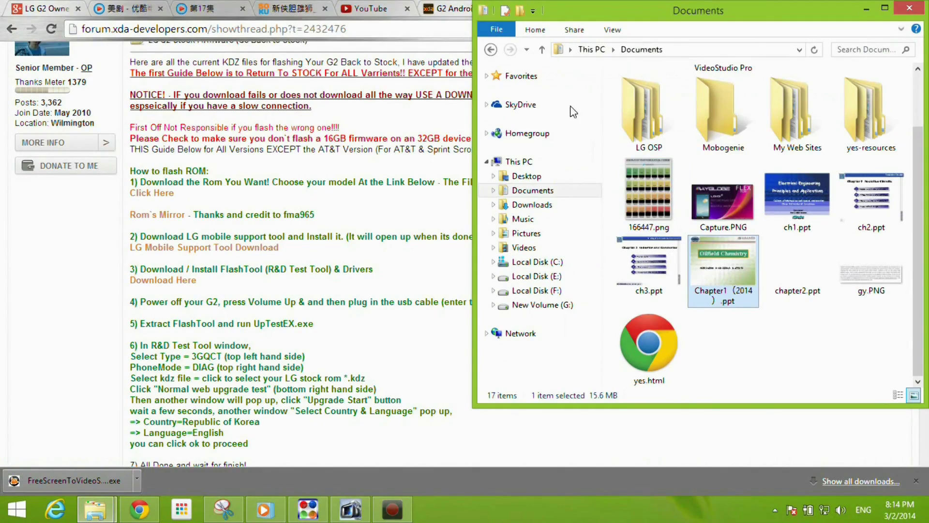
left_click(541, 205)
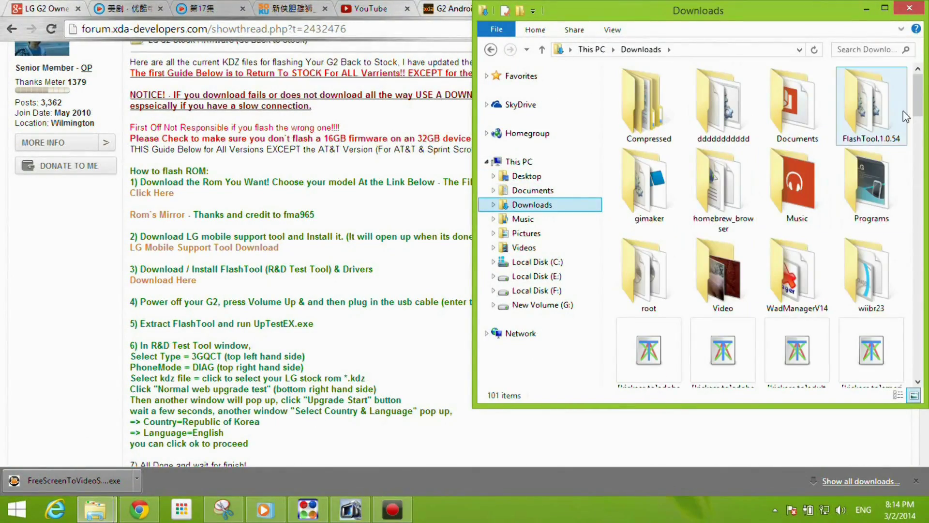
scroll(920, 102, "down", 1)
scroll(920, 102, "up", 1)
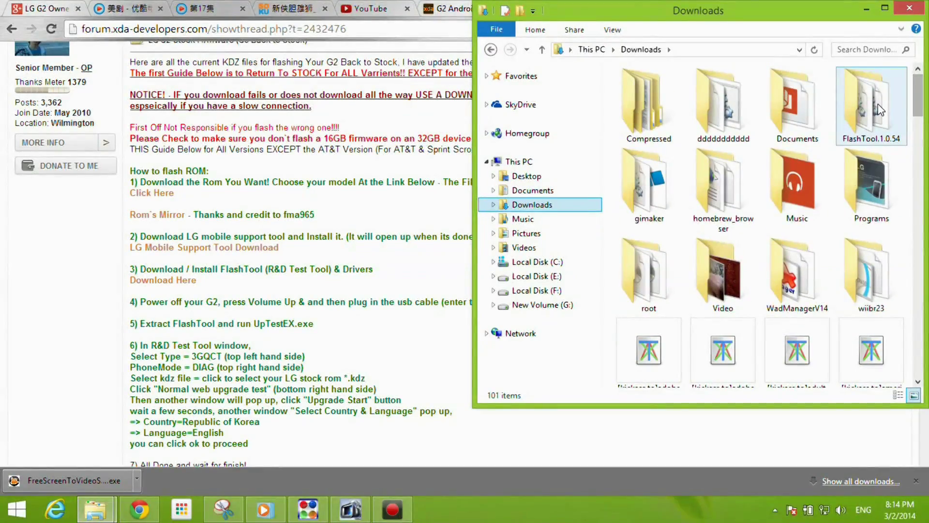
double_click(866, 105)
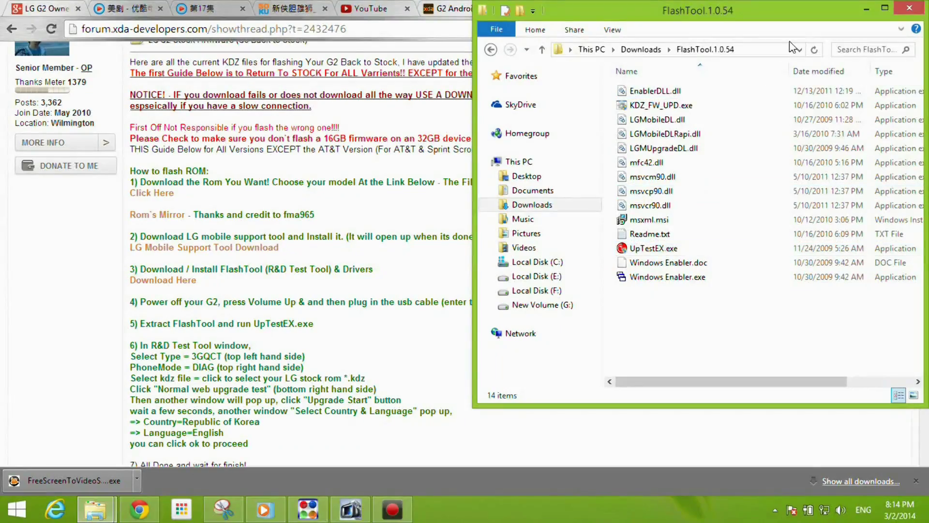
left_click_drag(811, 17, 747, 46)
left_click(595, 279)
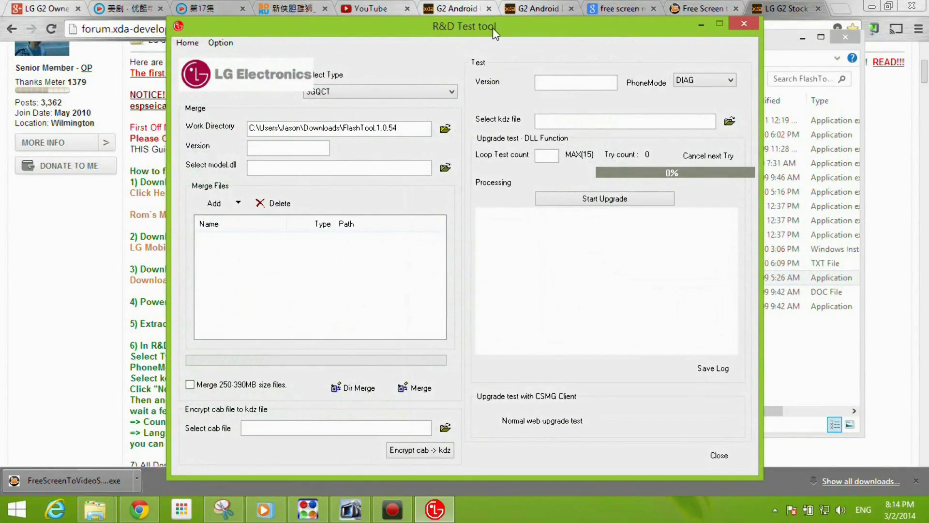
Step: Choose 3GQCT as the phone type and keep DIAG as the phone mode
left_click_drag(493, 28, 495, 21)
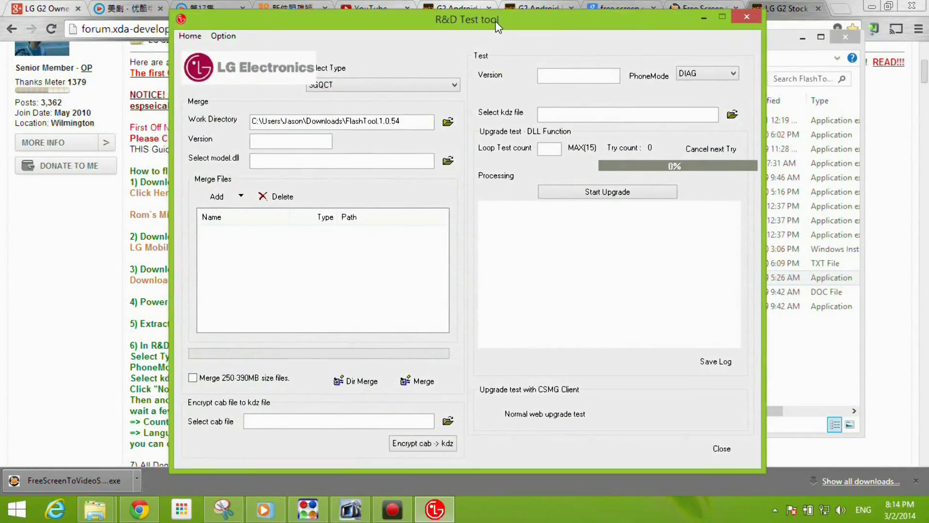
left_click(438, 87)
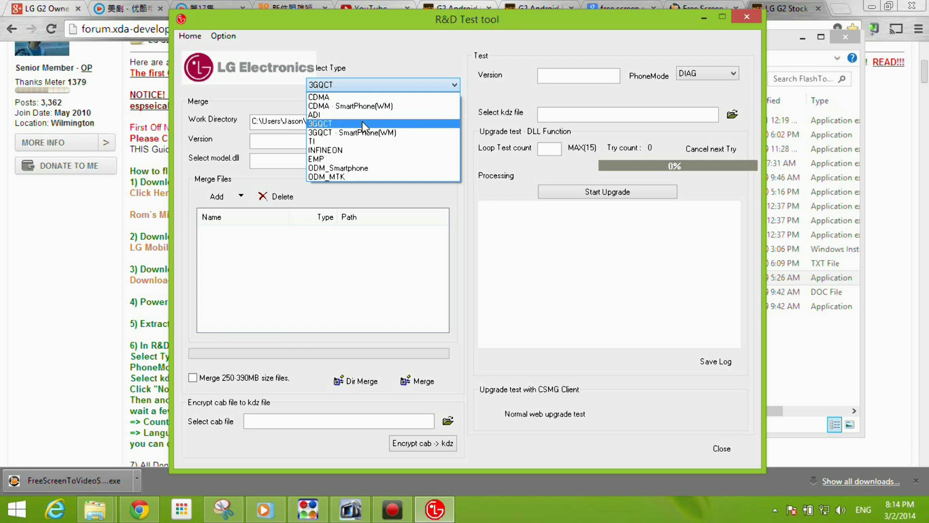
left_click(364, 126)
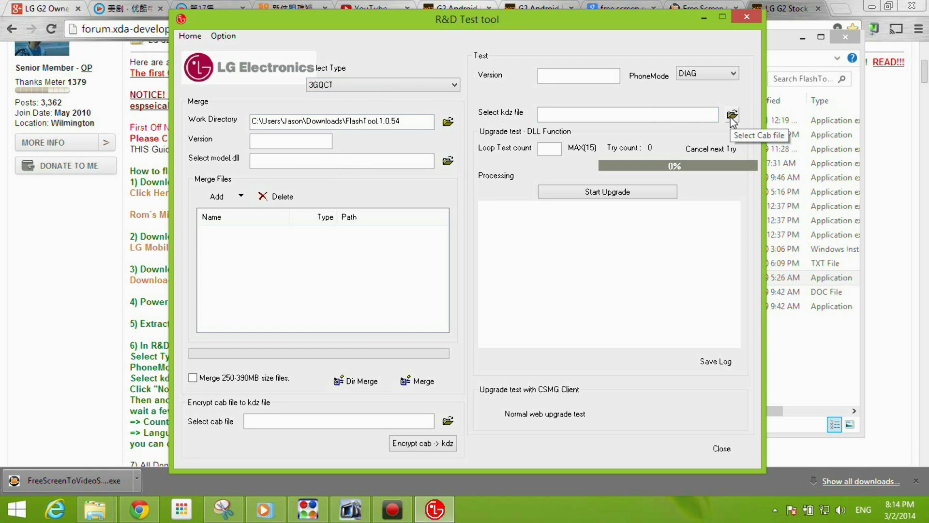
left_click(728, 76)
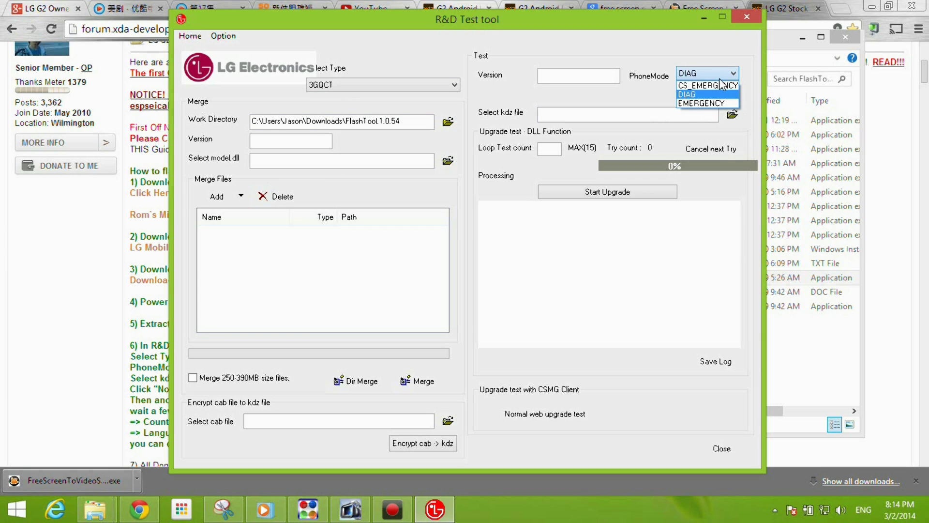
left_click(710, 98)
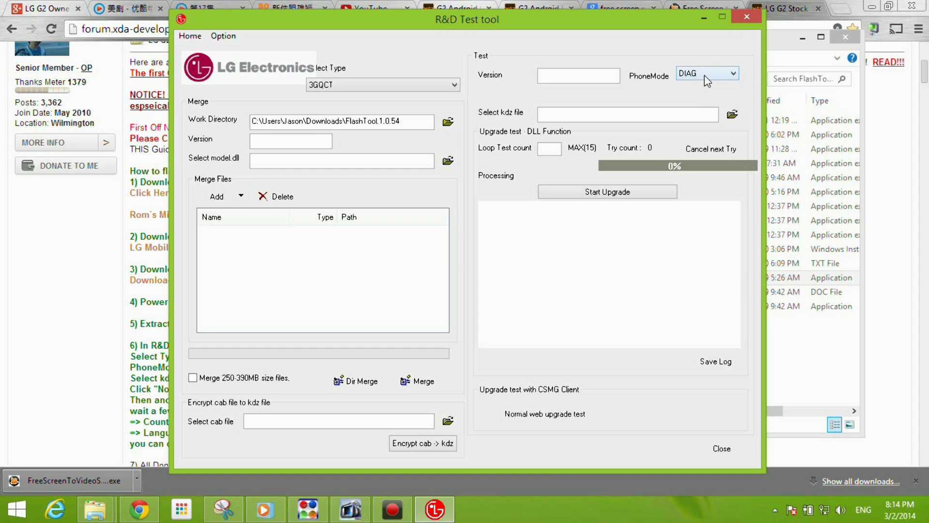
Step: Load D80220A_00_2.kdz from Downloads as the firmware file
left_click(733, 116)
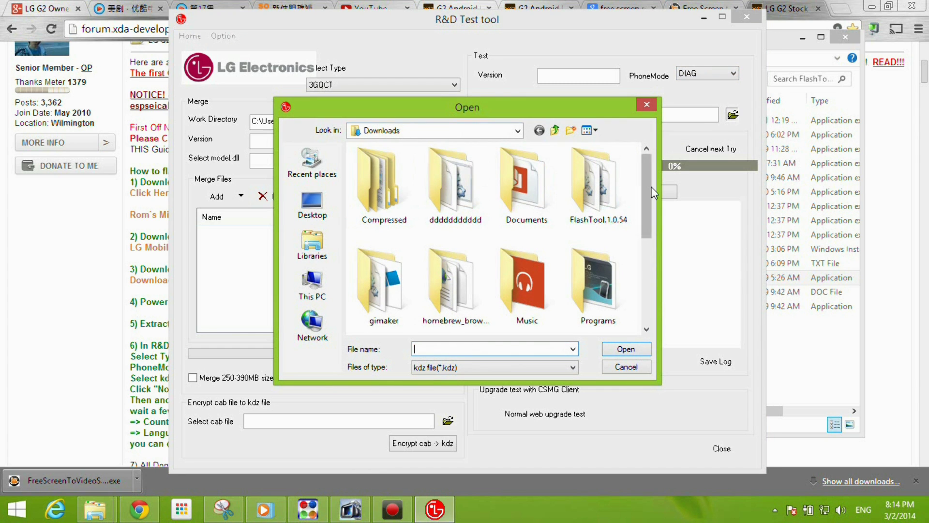
left_click_drag(646, 193, 643, 296)
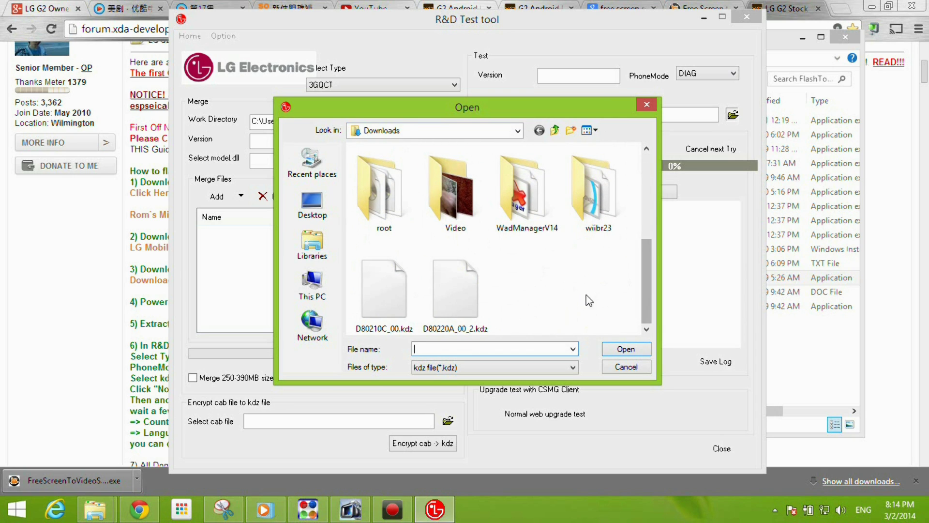
left_click(459, 292)
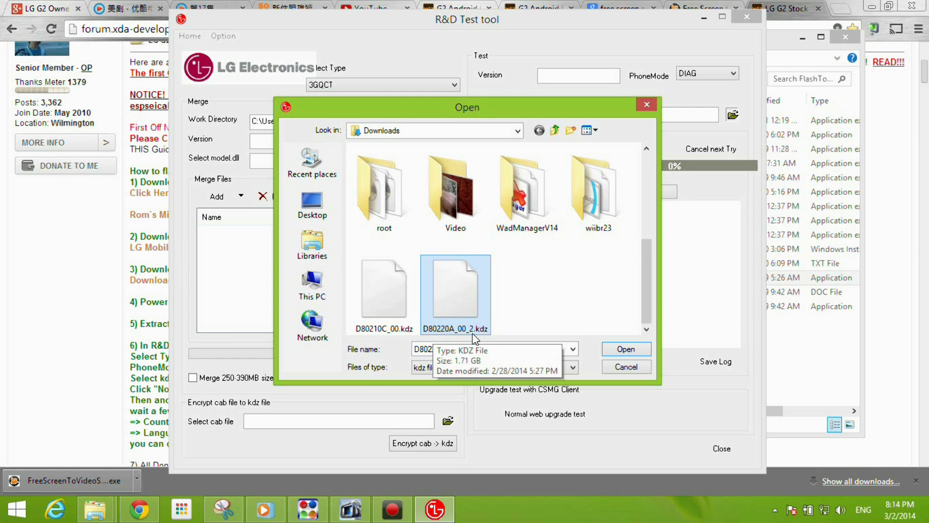
left_click(613, 349)
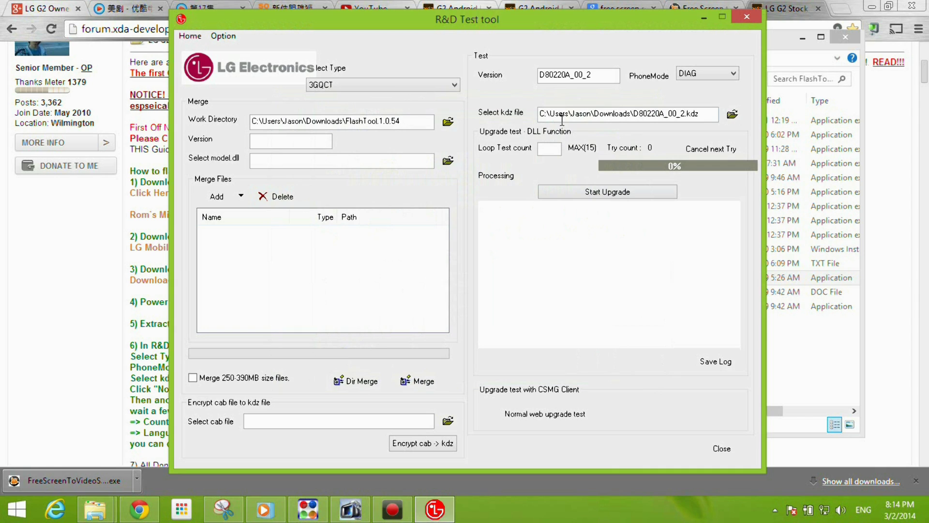
Step: Start the upgrade with Normal web upgrade test and Upgrade Start
left_click(542, 419)
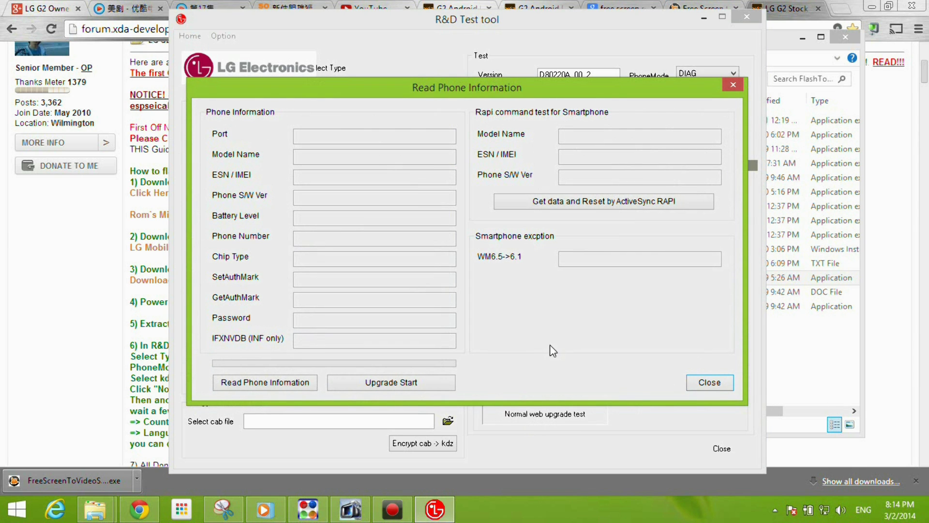
left_click(399, 382)
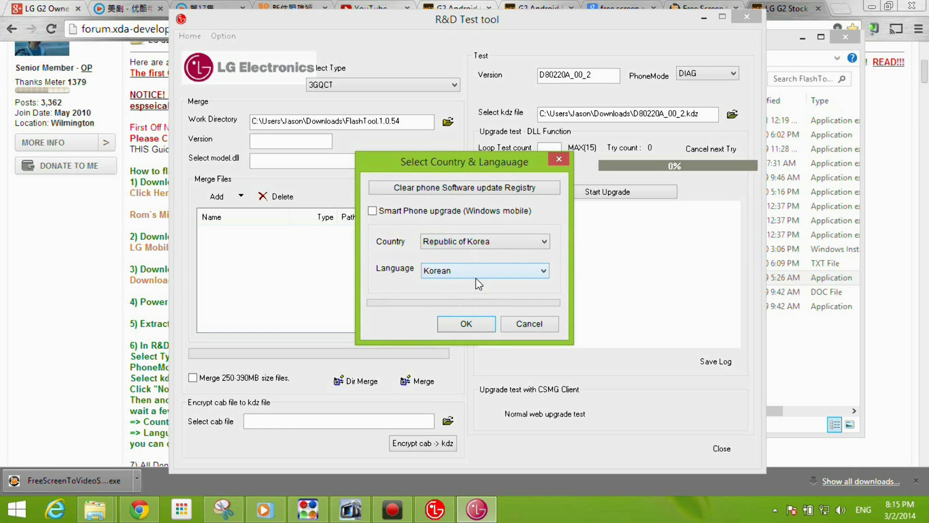
Step: Keep Korean as the language and Republic of Korea as the country
left_click(481, 272)
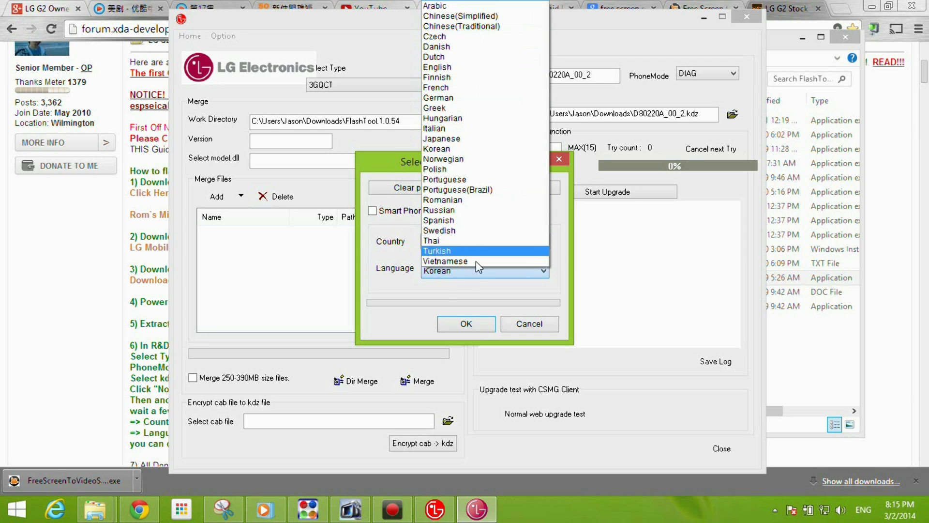
left_click(467, 274)
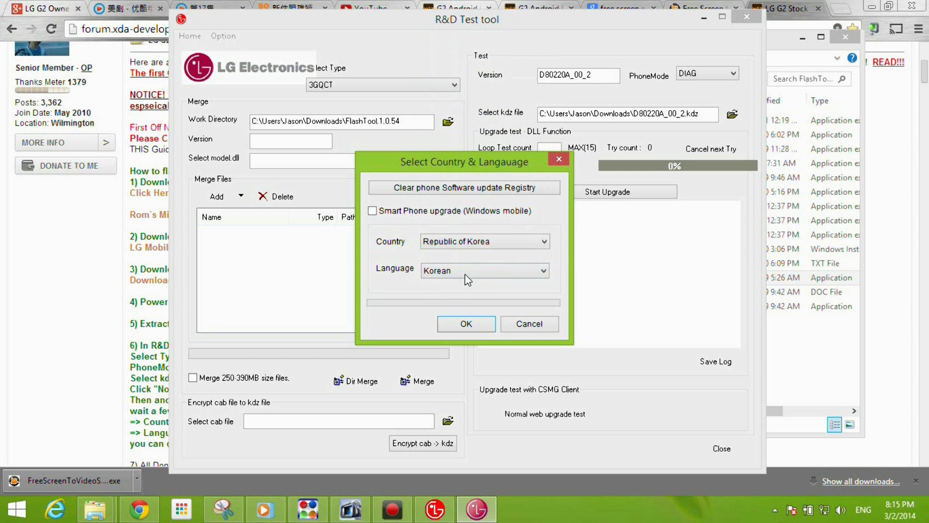
left_click(476, 248)
left_click(479, 242)
left_click(469, 274)
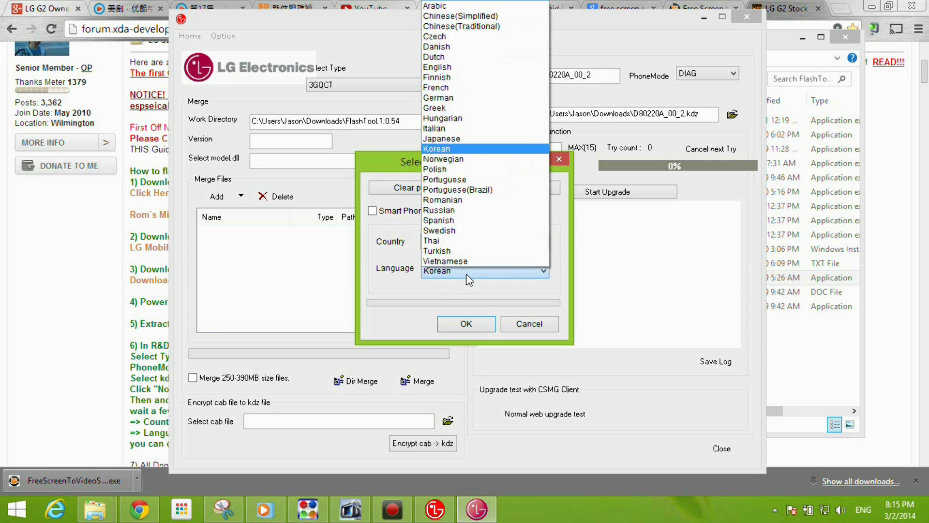
Step: Confirm the country/language choice and the LGMobile S/W Upgrade prompt to begin flashing
left_click(466, 326)
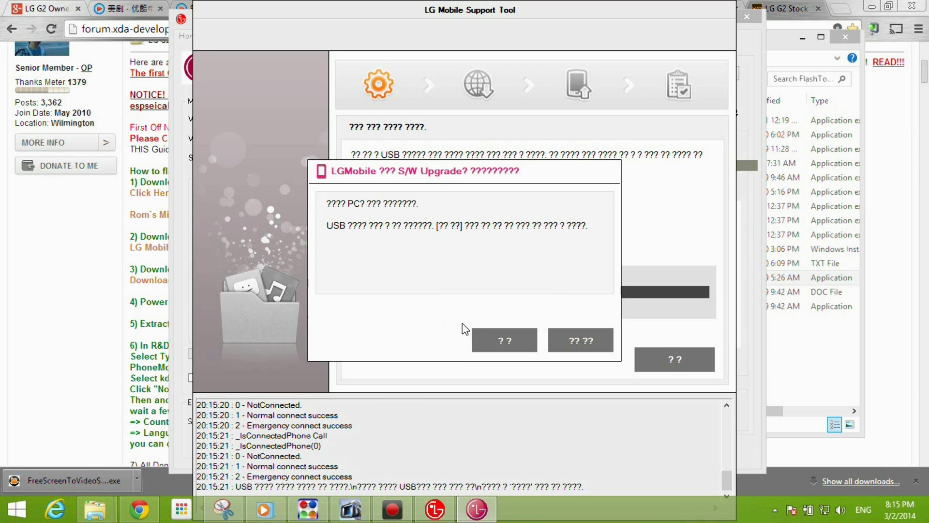
left_click(505, 342)
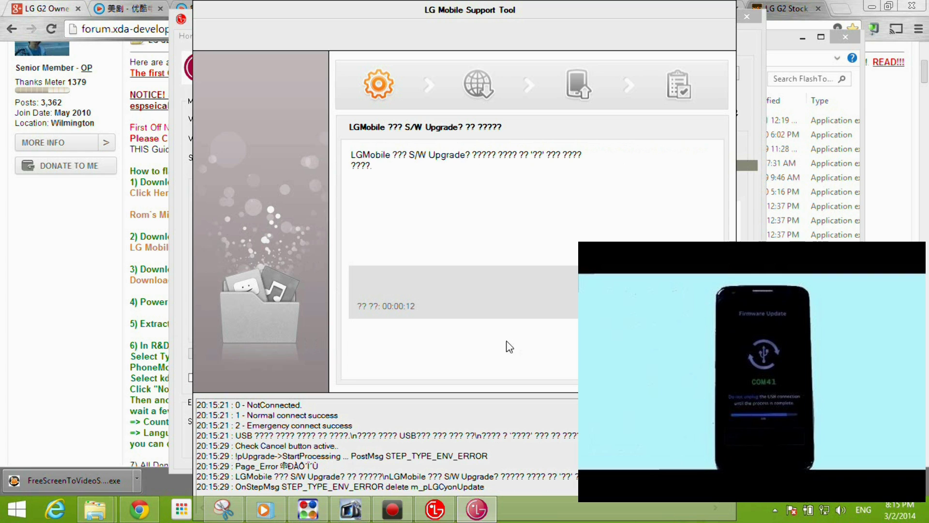